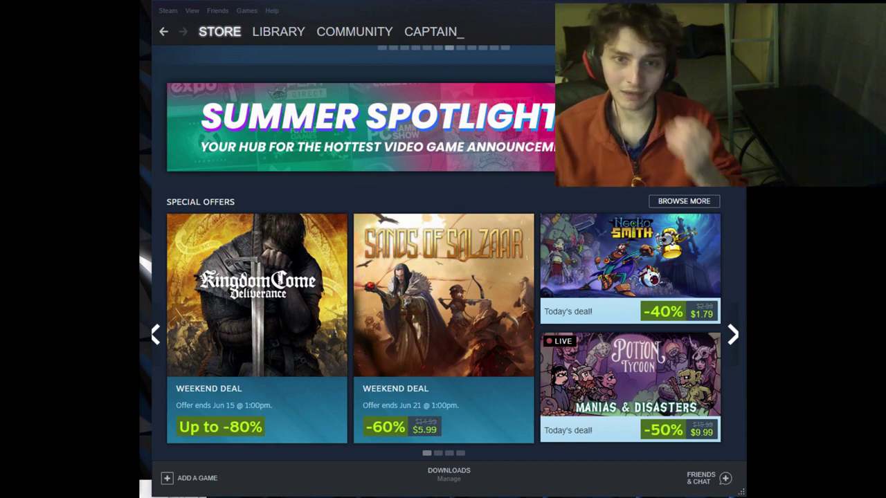
# Switch from the Steam store to the game library showing Halo Infinite.
pyautogui.click(264, 39)
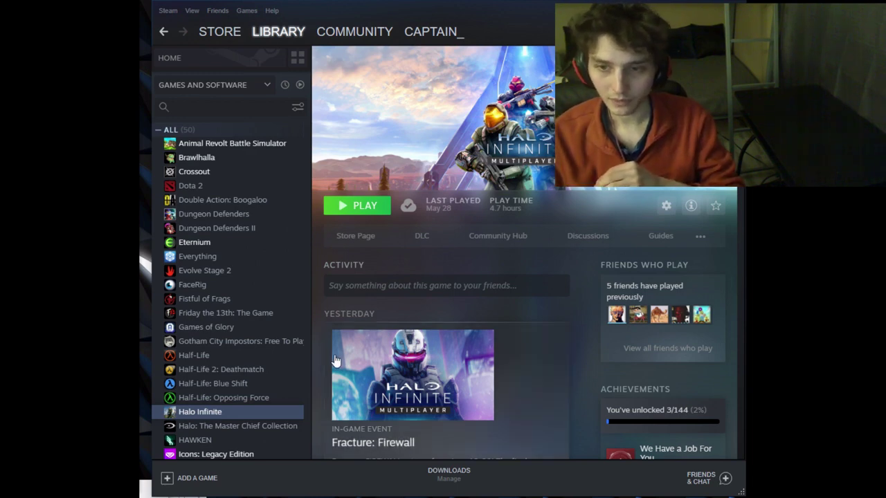
# Choose Manage > Uninstall from Halo Infinite's library context menu.
pyautogui.rightClick(254, 418)
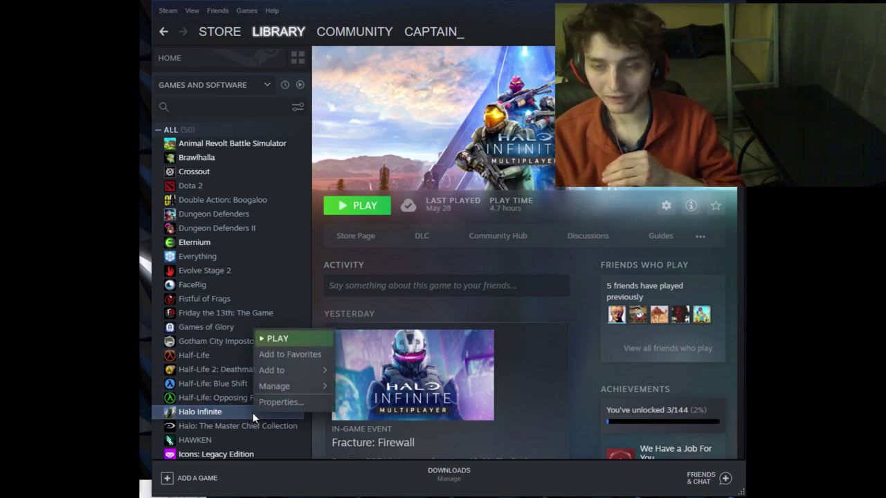
pyautogui.moveTo(273, 391)
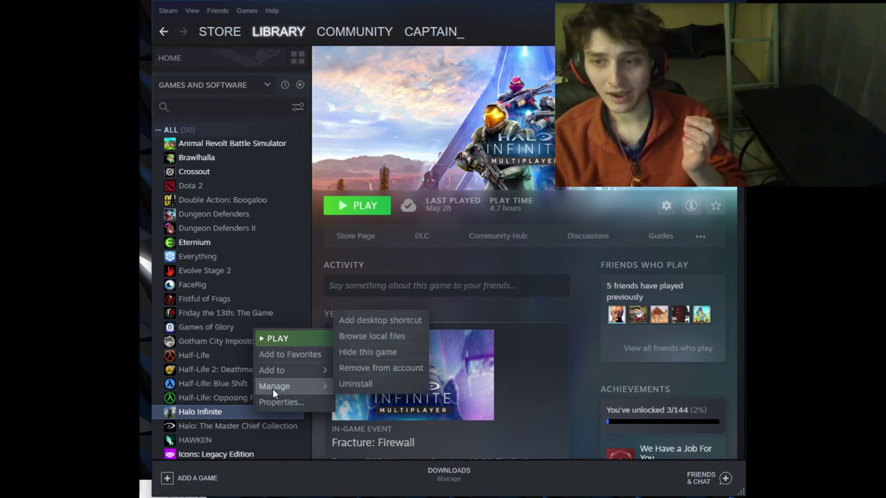
pyautogui.click(340, 384)
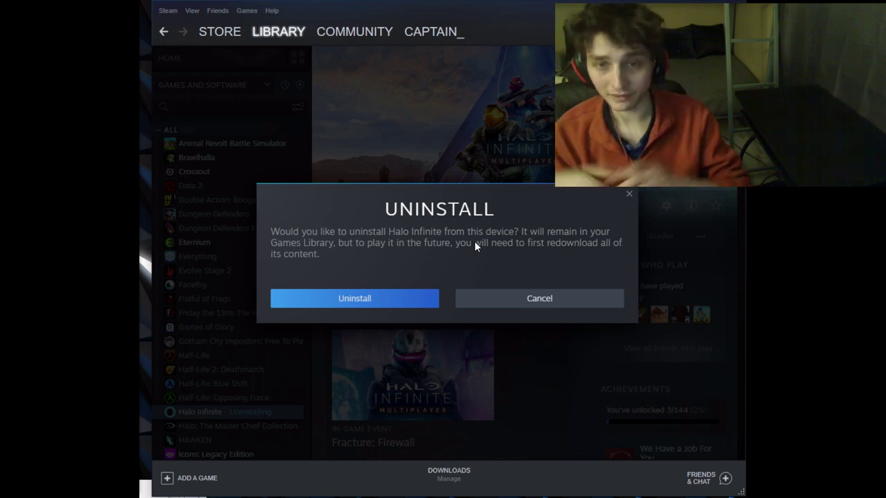
# Confirm the uninstall so Steam starts removing Halo Infinite from this device.
pyautogui.click(412, 296)
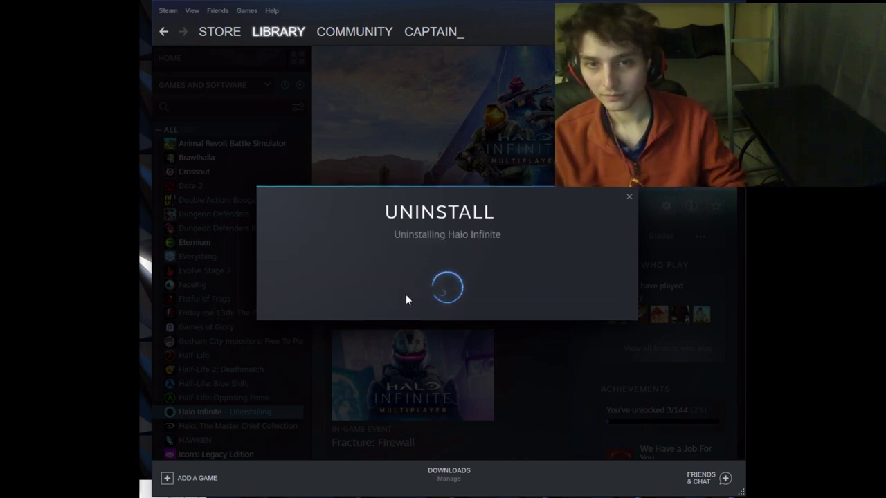